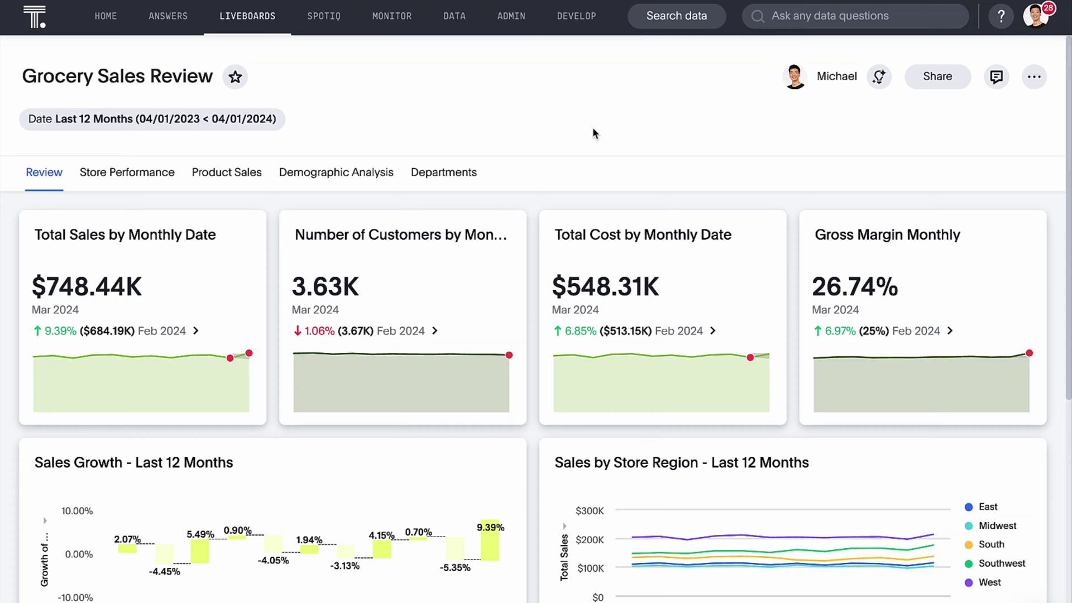
Open the liveboard's AI Highlights and view the Total Sales by Monthly Date card's details.
click(878, 87)
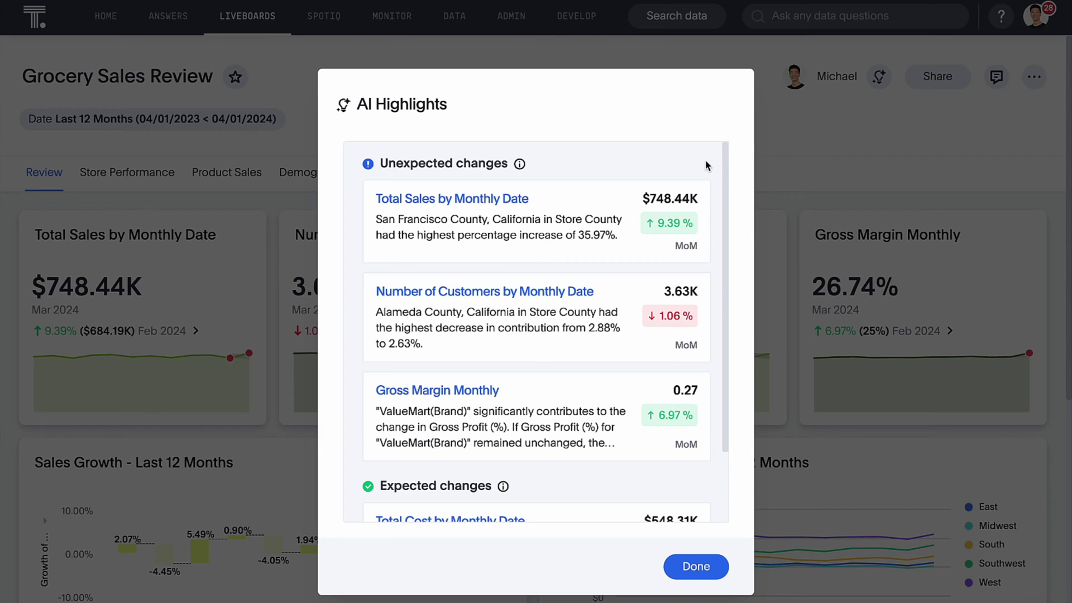
scroll(702, 166, down, 3)
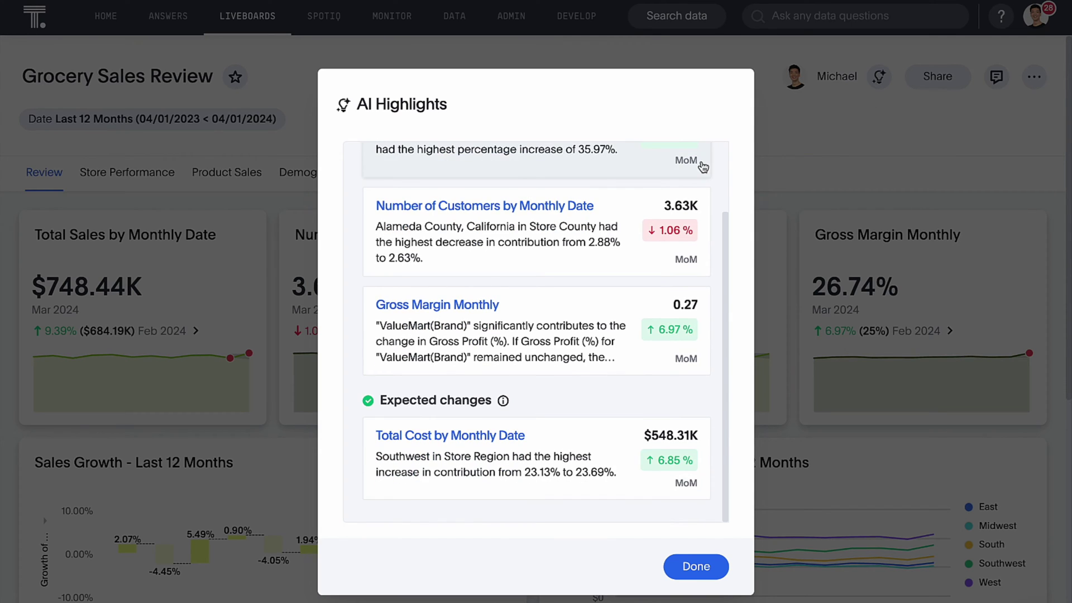
scroll(703, 167, up, 3)
click(629, 204)
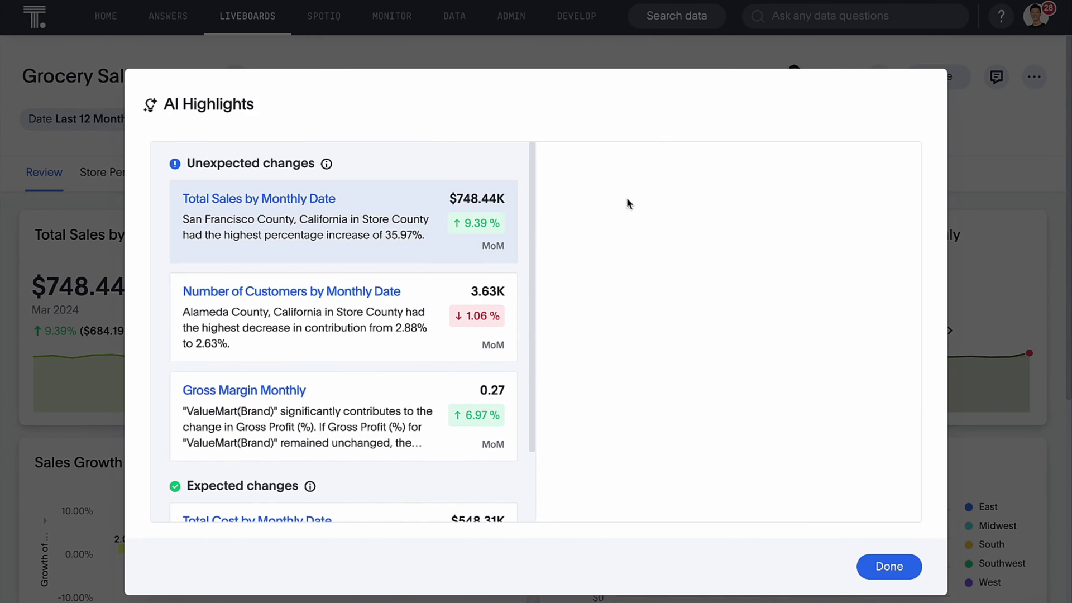
scroll(629, 203, down, 5)
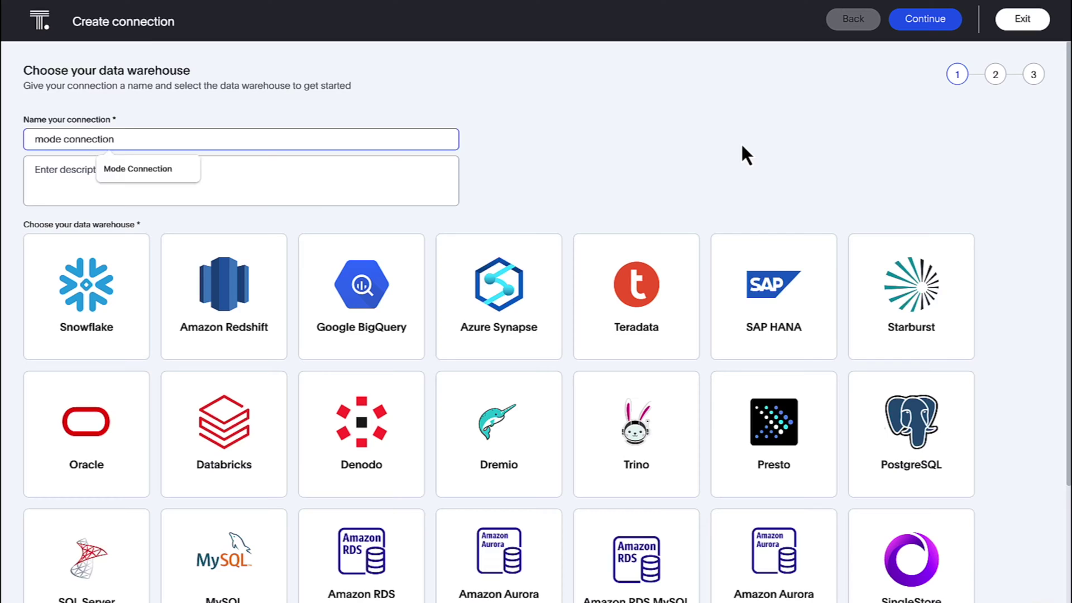
Choose Mode and add mode_solutions_demo's integration_demo tables to the mode connection.
scroll(893, 471, down, 3)
click(915, 533)
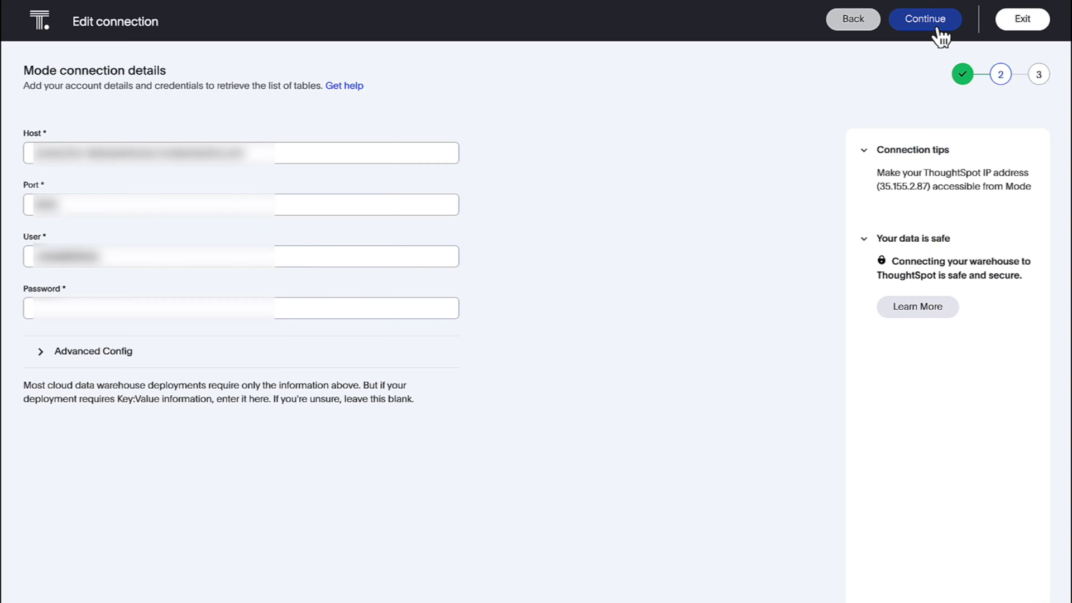
click(936, 26)
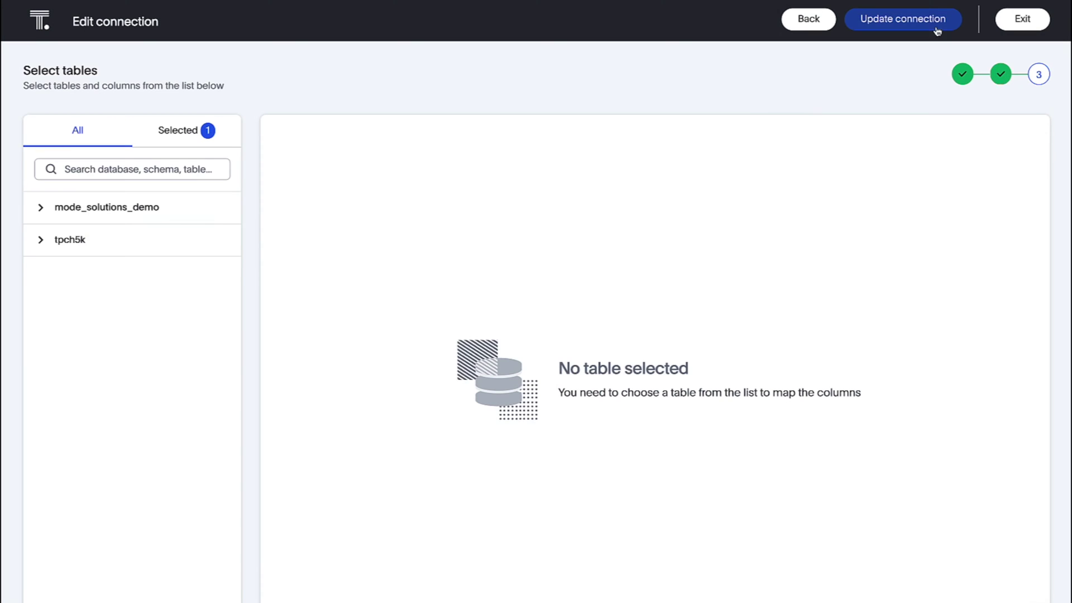
click(215, 215)
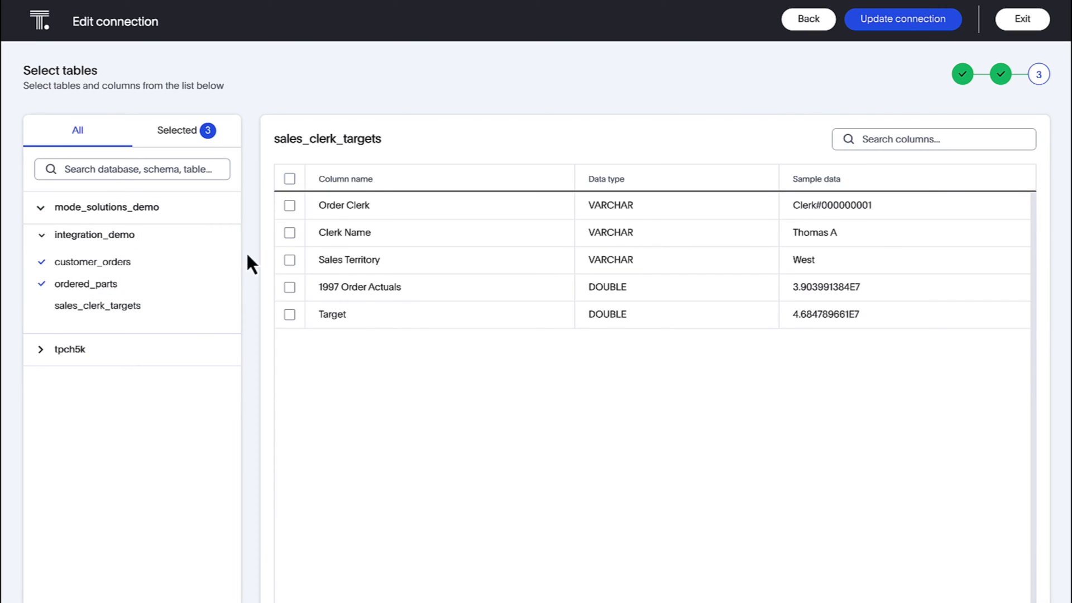
click(289, 178)
click(903, 18)
click(659, 385)
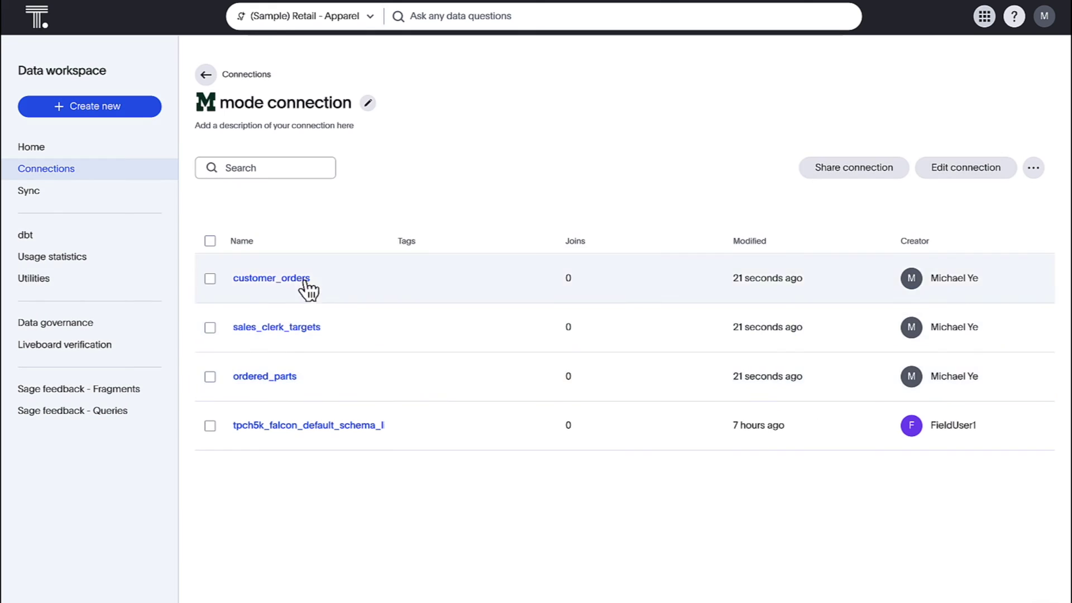
Open customer_orders and search Order Total Price by Order Date for this year.
click(310, 284)
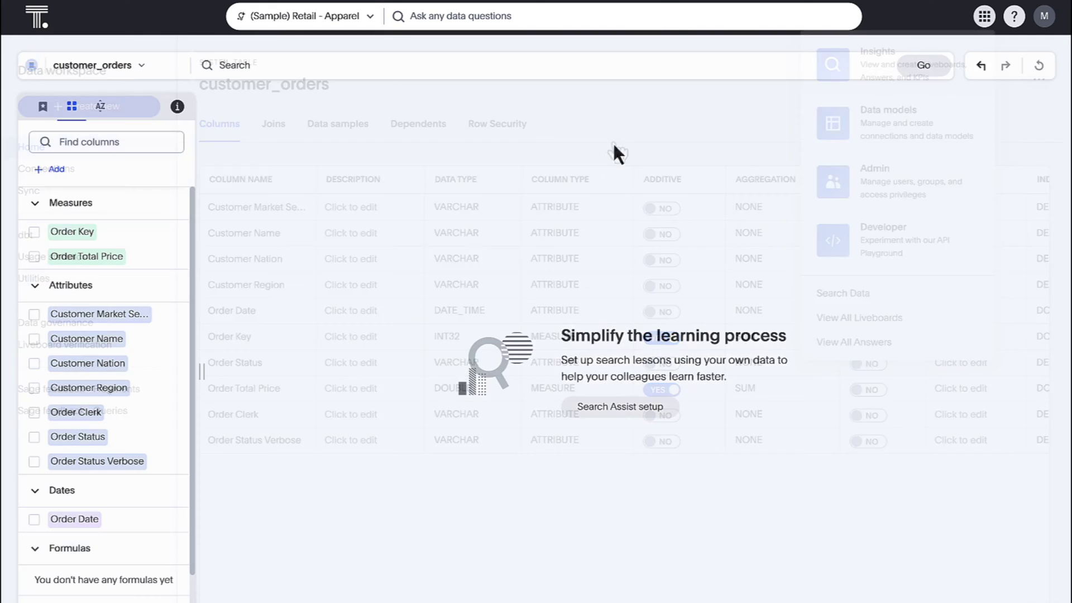
text(order t)
key(Return)
text(date)
key(Return)
text(this year)
key(Return)
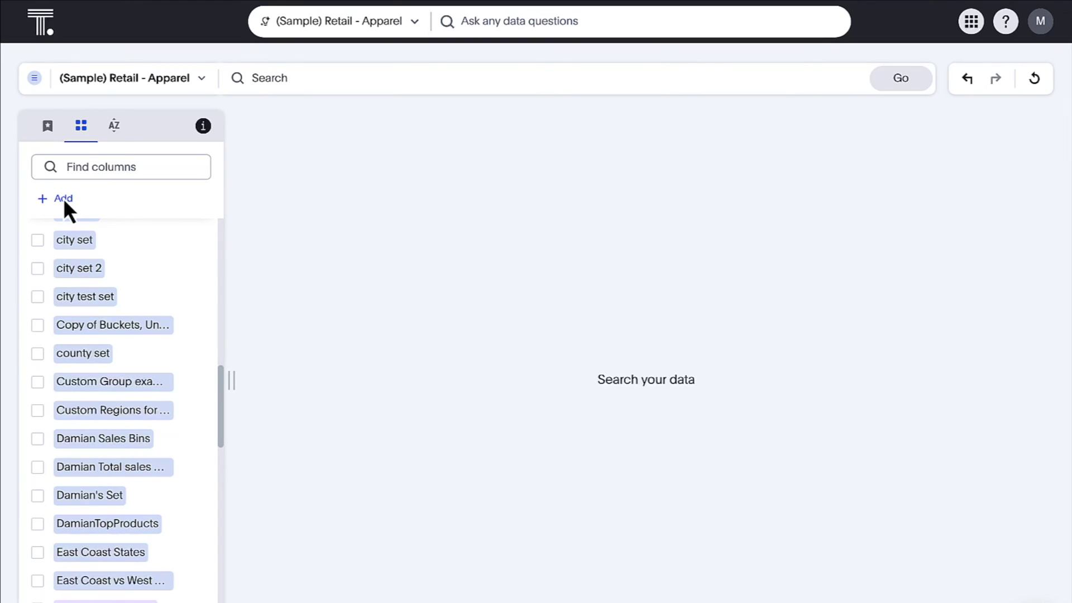
Start a column set on item type with an accessories group of Bags and Headwear.
click(56, 167)
click(69, 312)
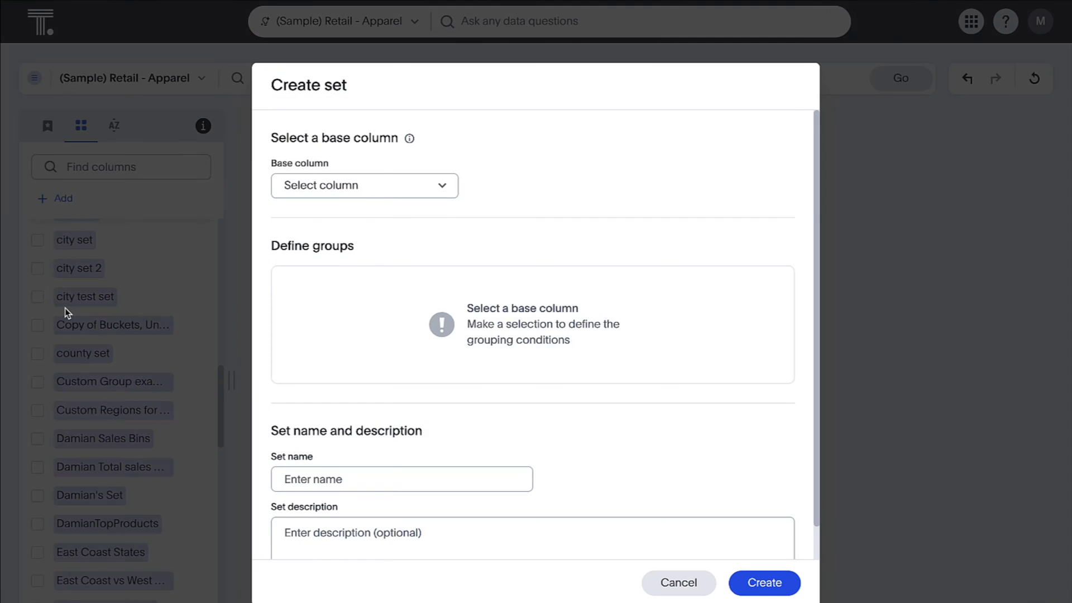
click(354, 189)
click(307, 351)
scroll(474, 282, down, 1)
triple_click(409, 304)
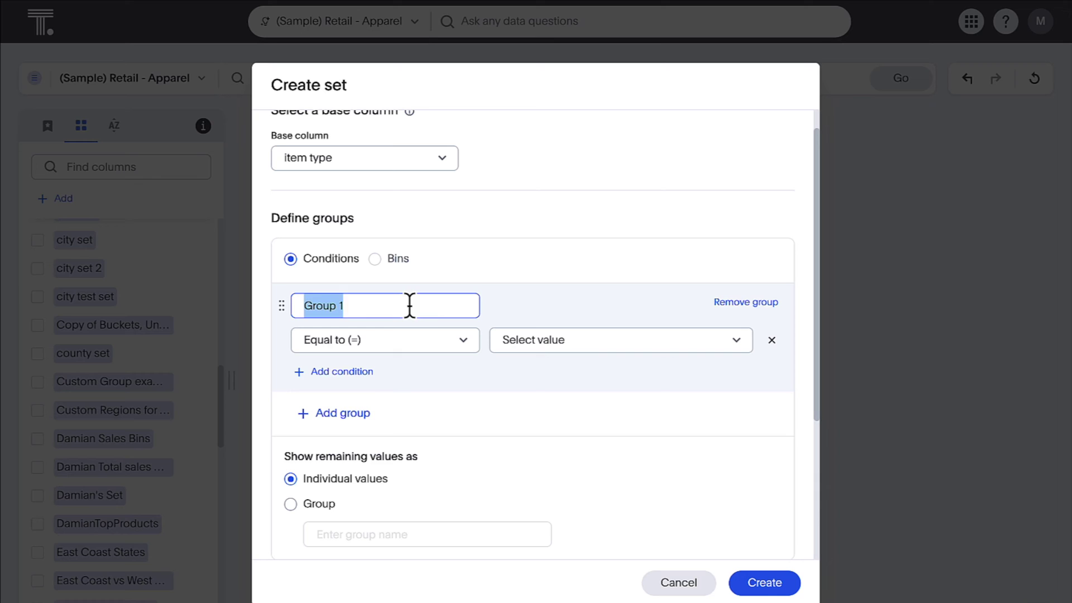
text(accessories)
click(612, 339)
click(560, 463)
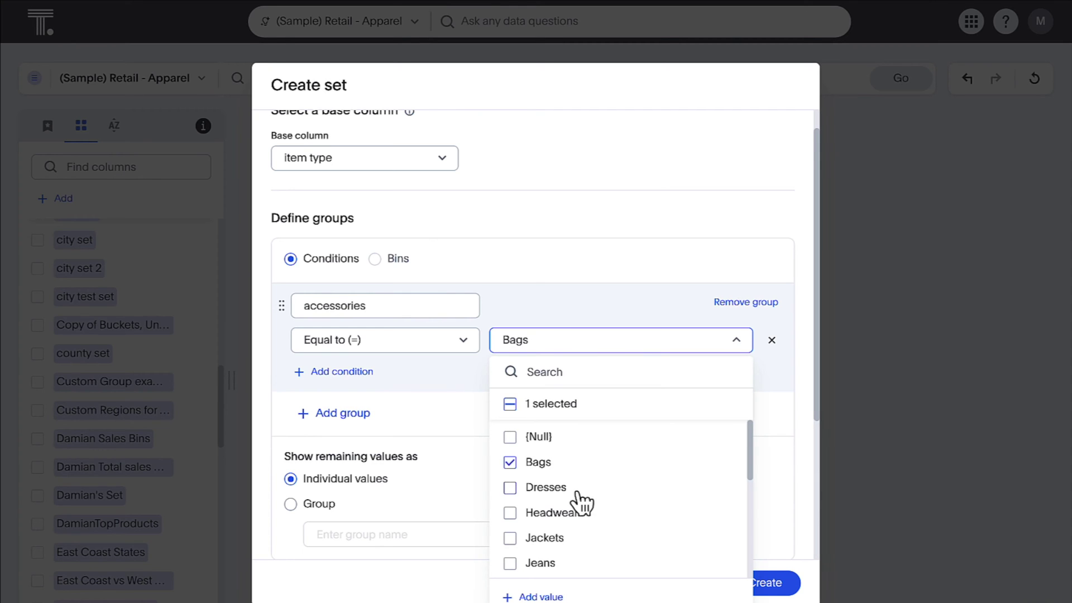
click(575, 512)
click(797, 407)
Add an outerwear group containing Jackets and Vests.
click(357, 414)
triple_click(358, 422)
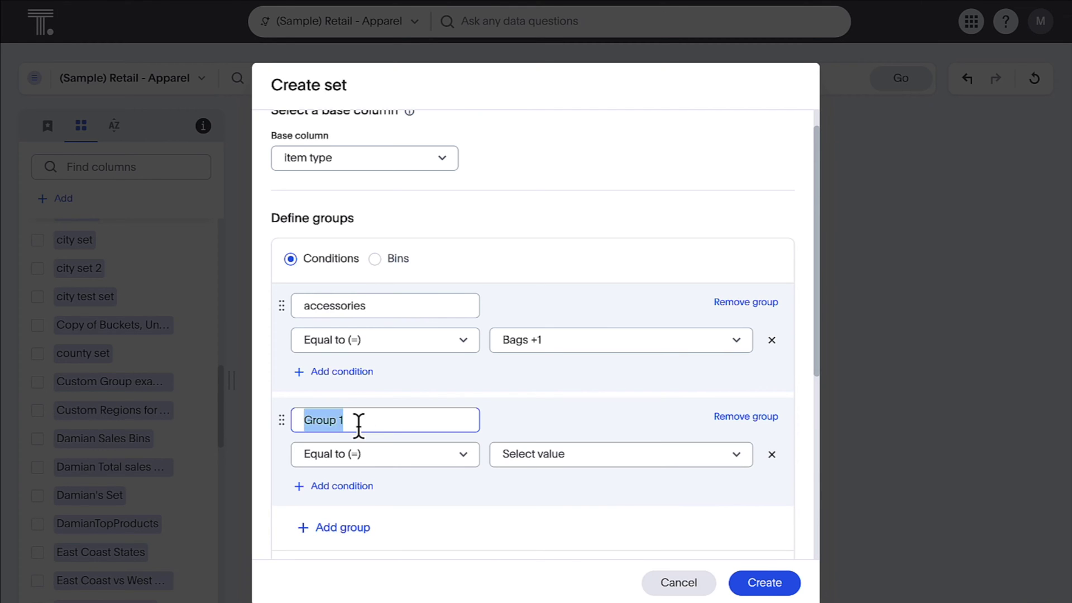
text(outerwear)
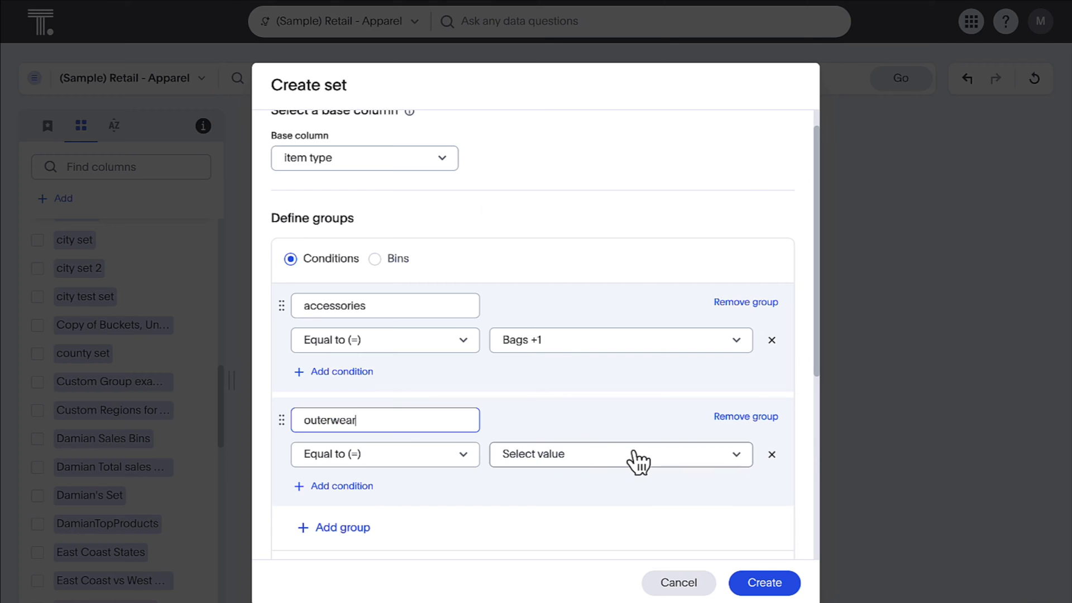
click(639, 455)
click(648, 363)
scroll(636, 388, down, 5)
click(636, 389)
click(545, 521)
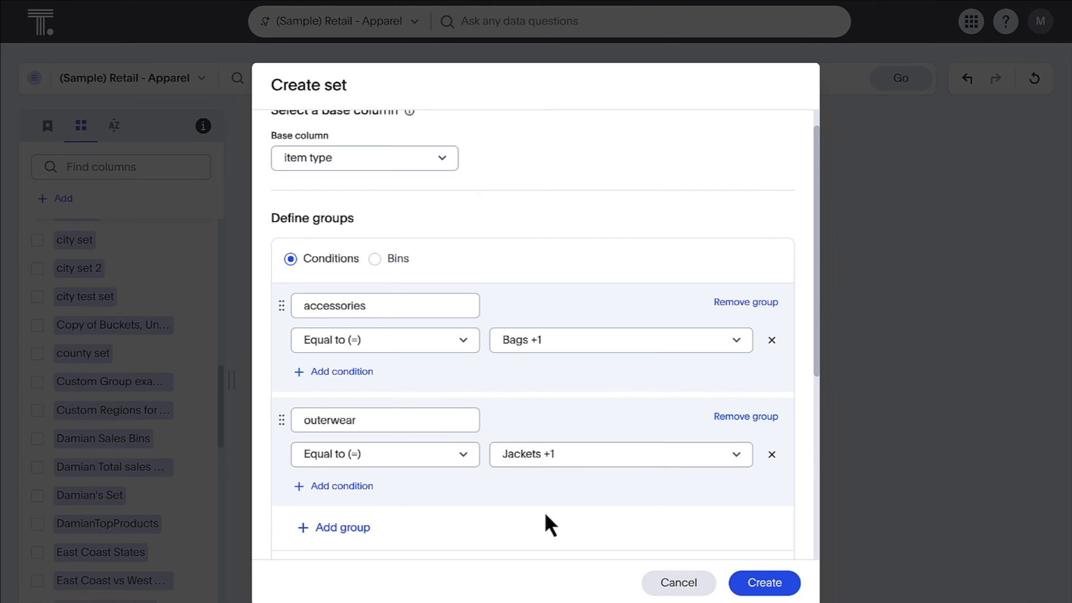
Name the set Department and create it.
scroll(550, 467, down, 5)
triple_click(370, 450)
text(Department)
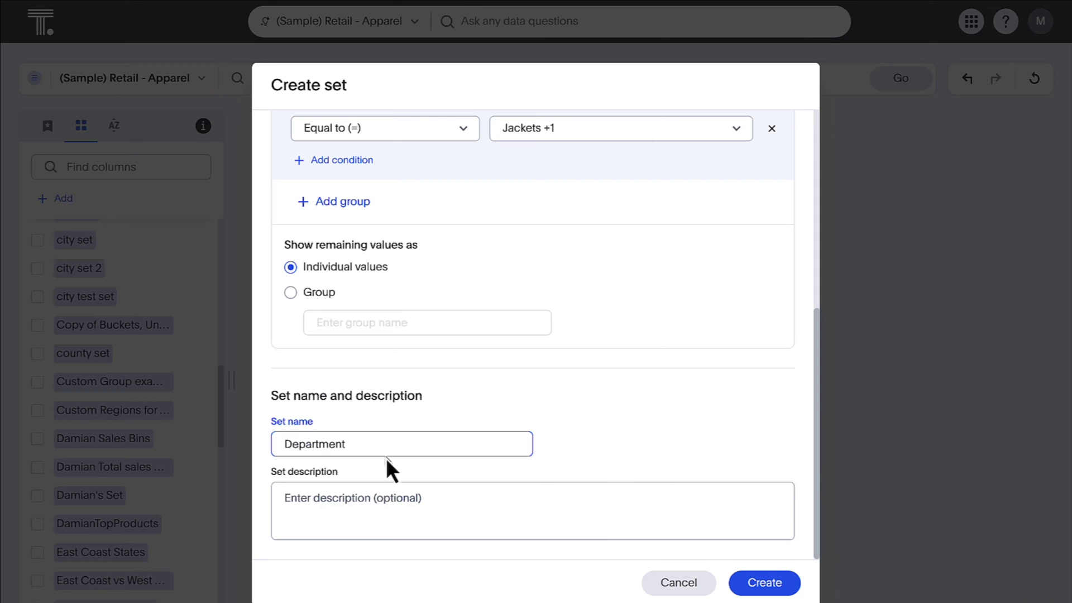
key(Return)
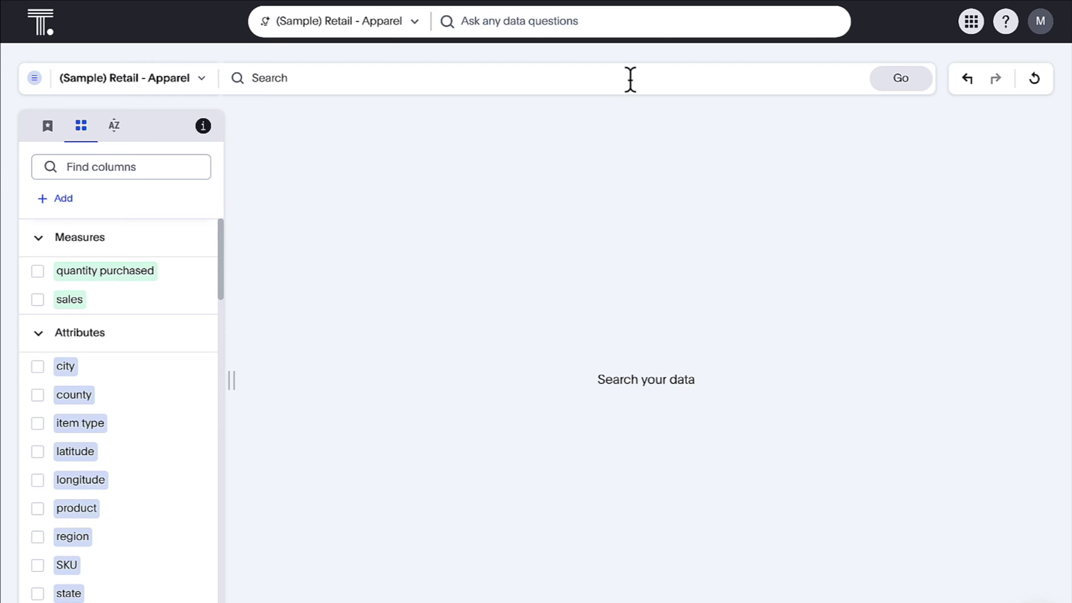
Search Department and sales together on the Retail - Apparel data.
click(630, 80)
text(depar)
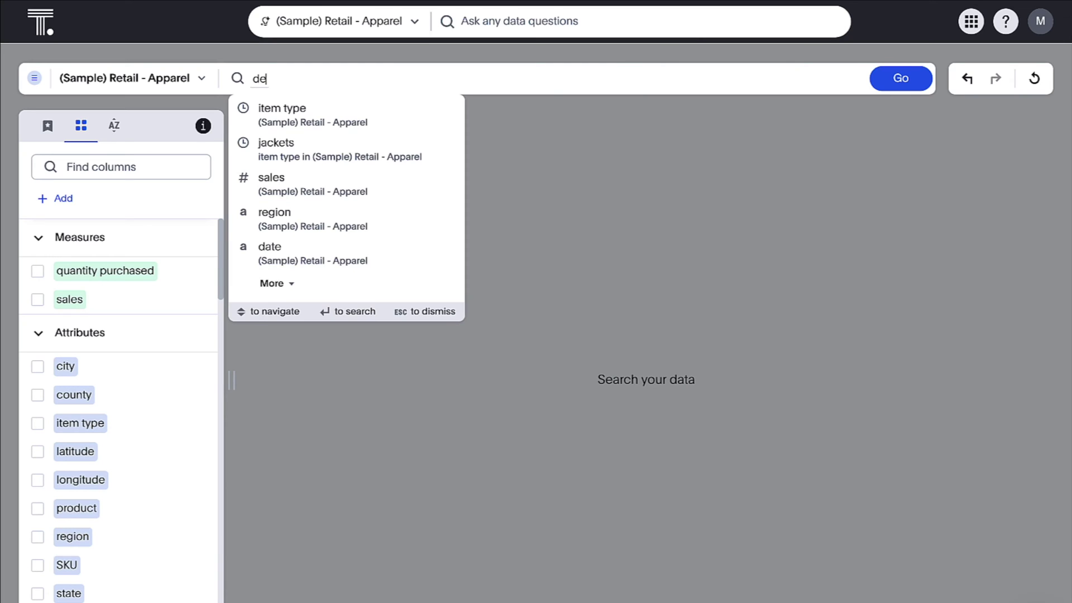
key(Return)
text(sal)
key(Return)
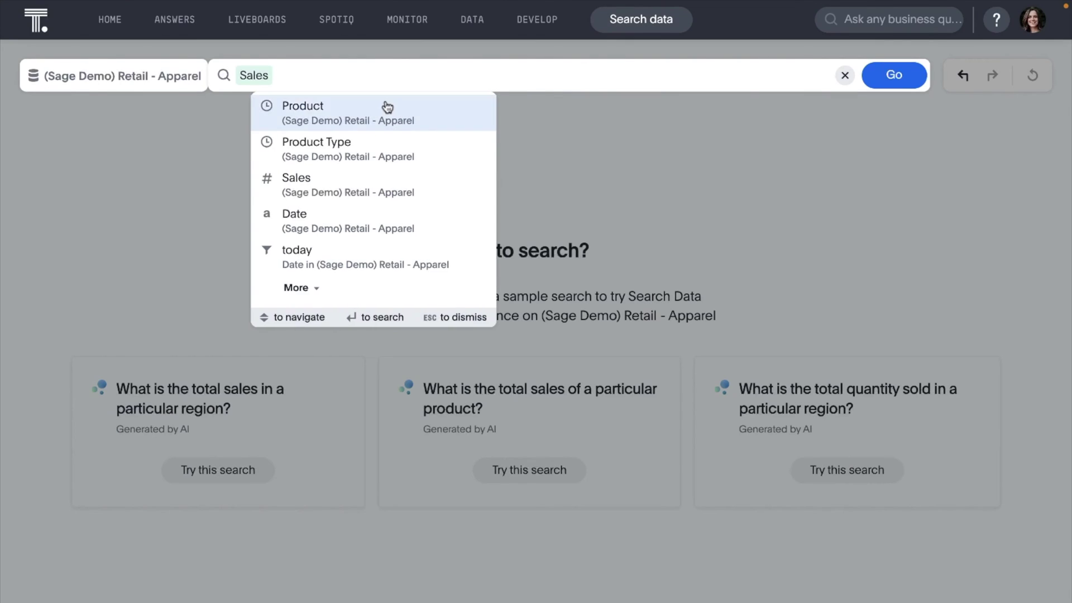
click(387, 106)
Show Sales by Product as a table with Sales percentage of Product Type added.
click(869, 83)
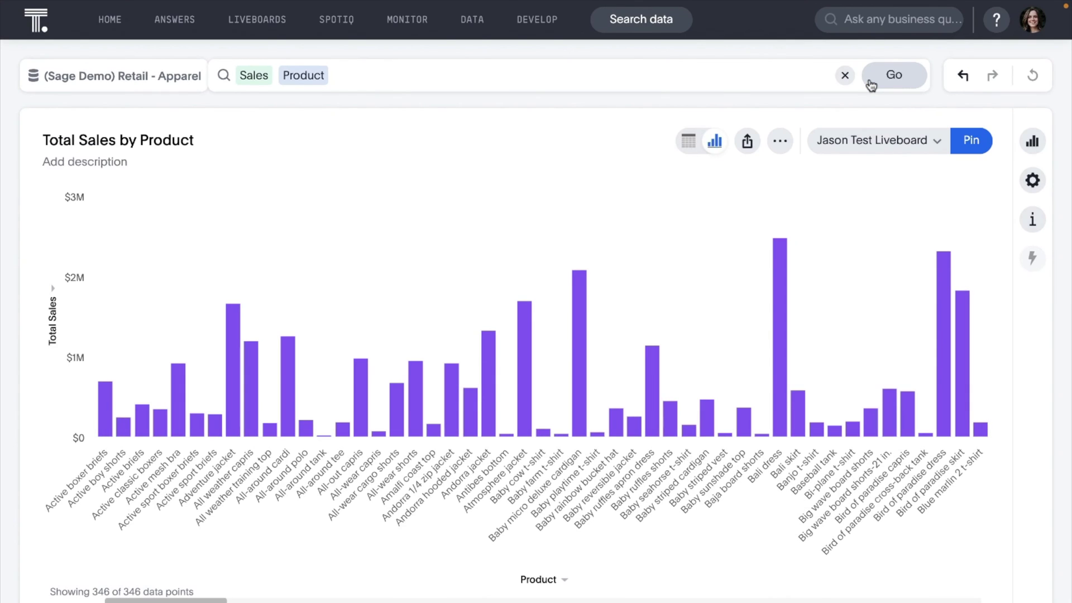
click(695, 143)
click(530, 77)
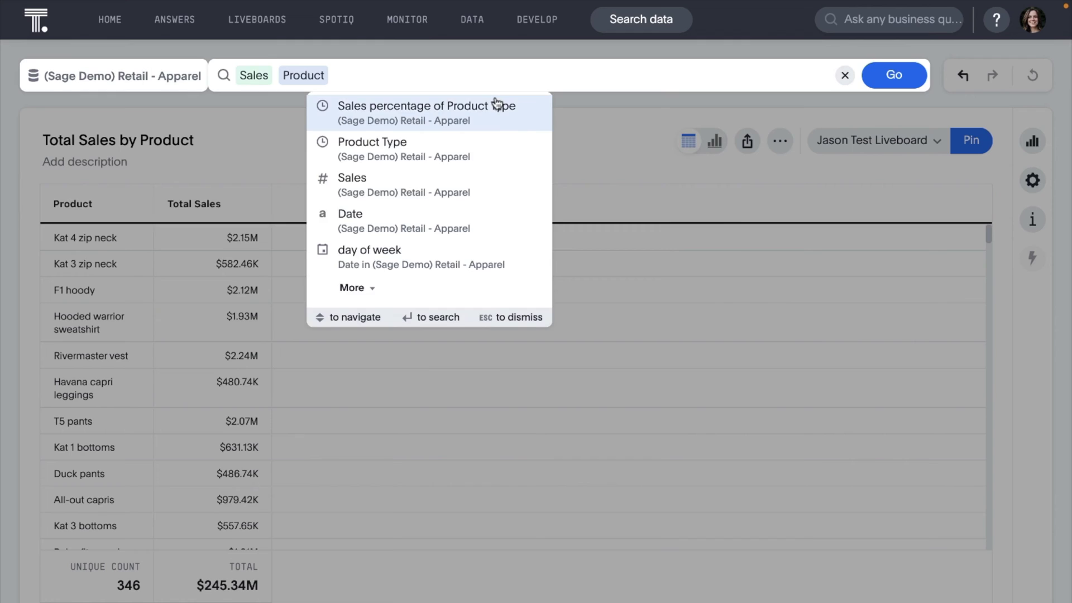
click(497, 106)
click(897, 77)
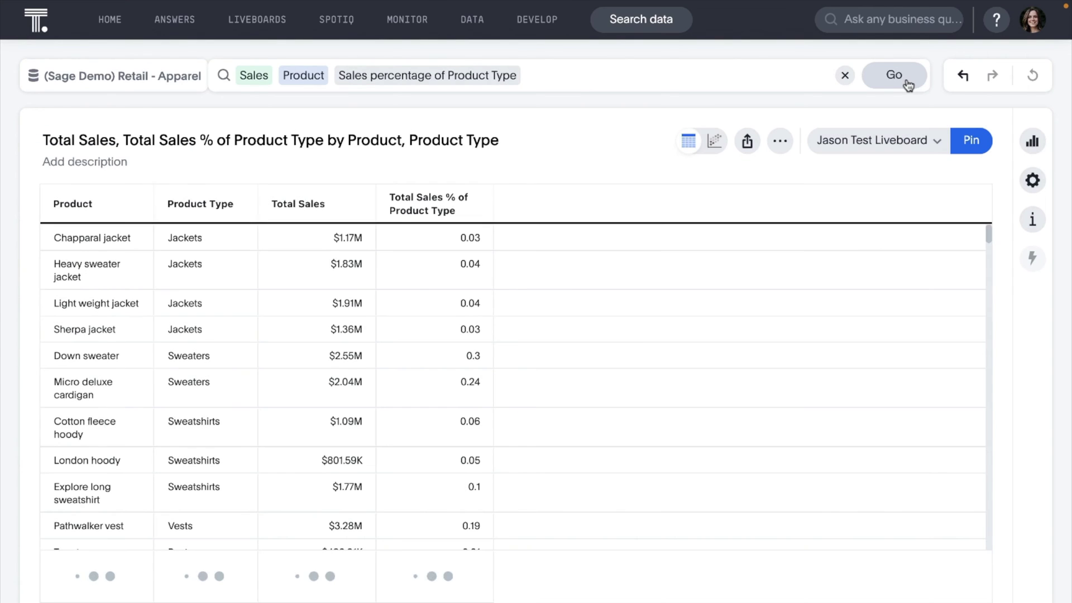
Filter the results to jackets and open a column's number format categories.
click(692, 76)
click(522, 106)
click(873, 83)
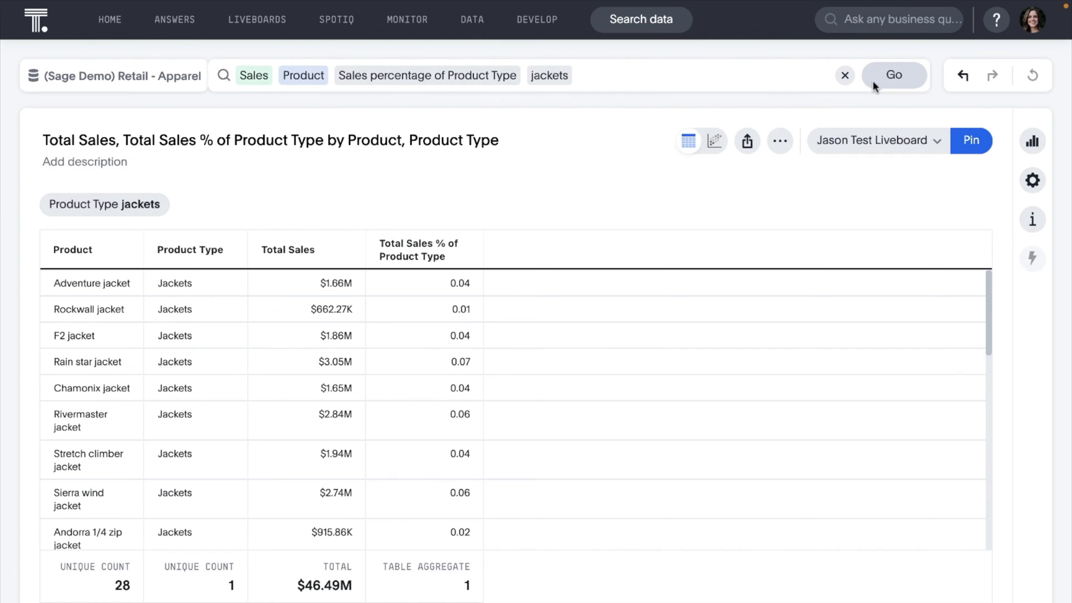
click(462, 249)
click(525, 357)
click(842, 286)
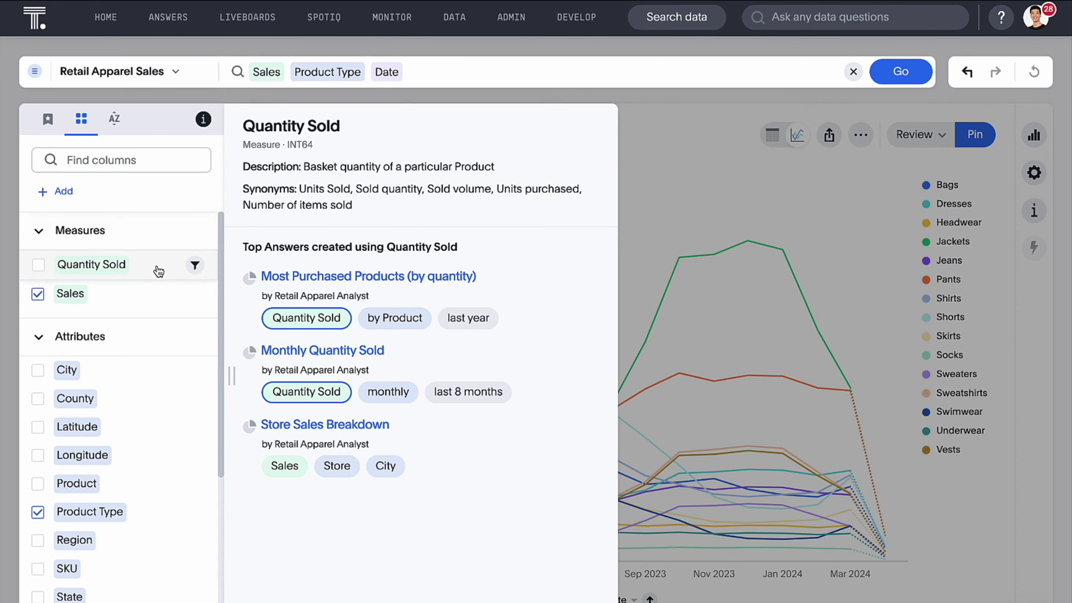
Filter Region to East, Midwest and South and apply it to the chart.
scroll(149, 302, down, 3)
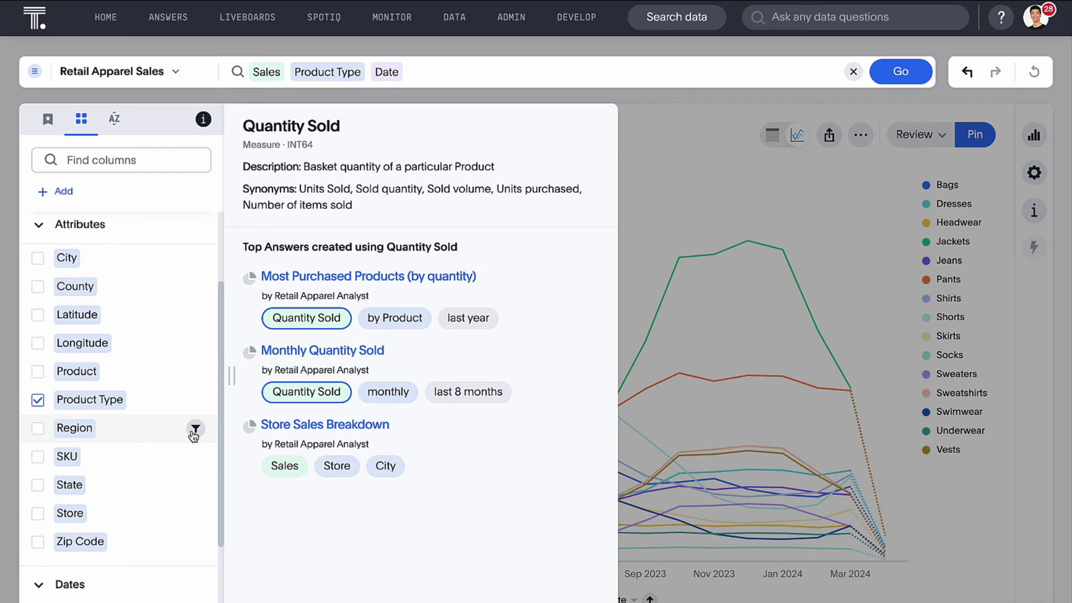
click(195, 428)
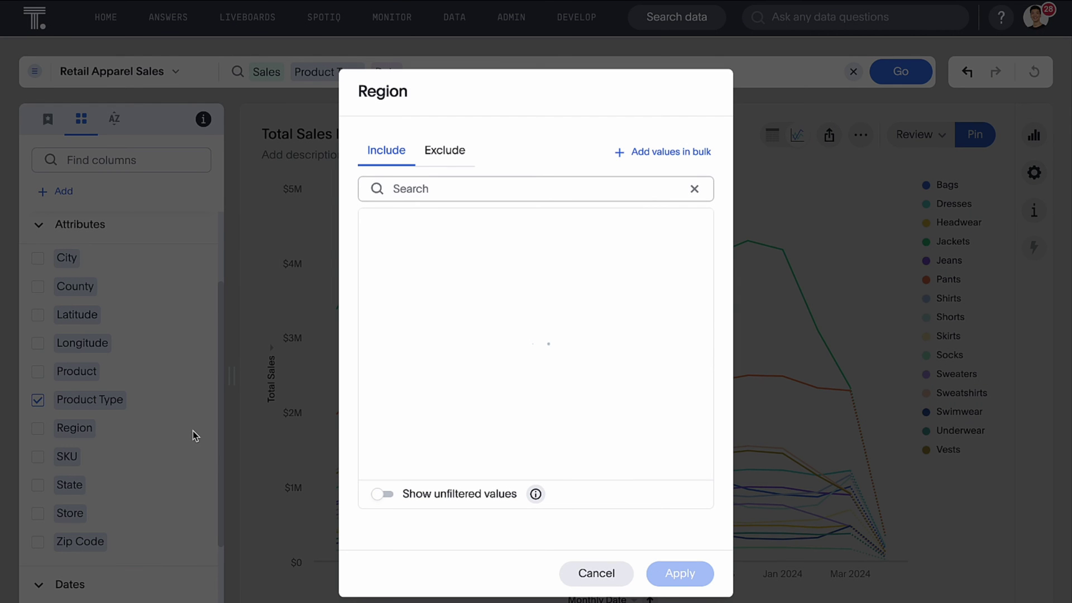
click(382, 283)
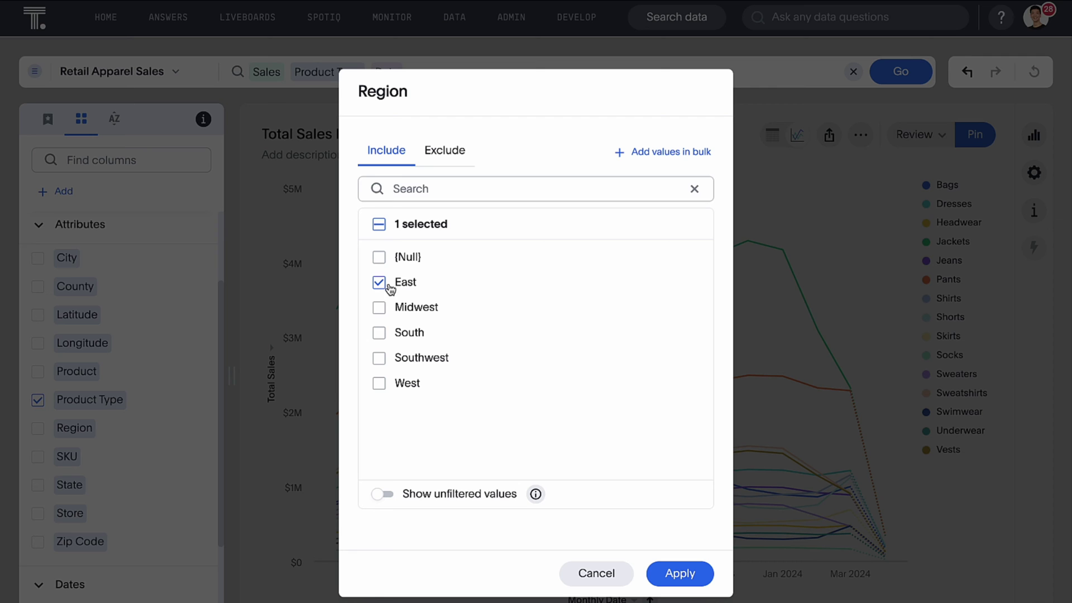
click(386, 309)
click(399, 335)
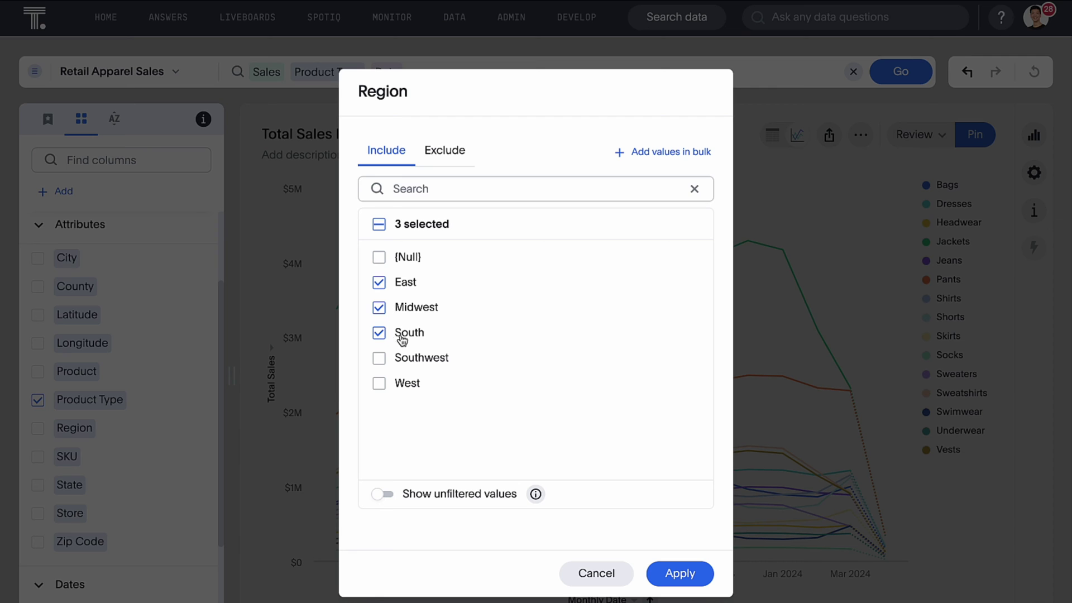
click(666, 572)
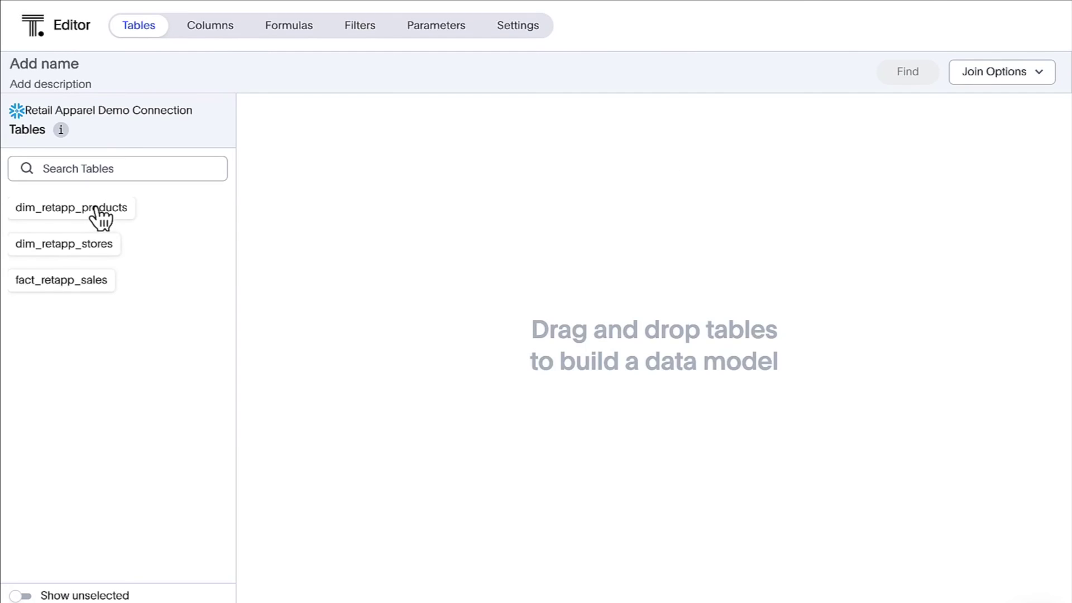
Join dim_retapp_products and dim_retapp_stores to fact_retapp_sales, then add the product columns.
click(94, 216)
click(63, 243)
drag(102, 282, 515, 482)
click(1057, 108)
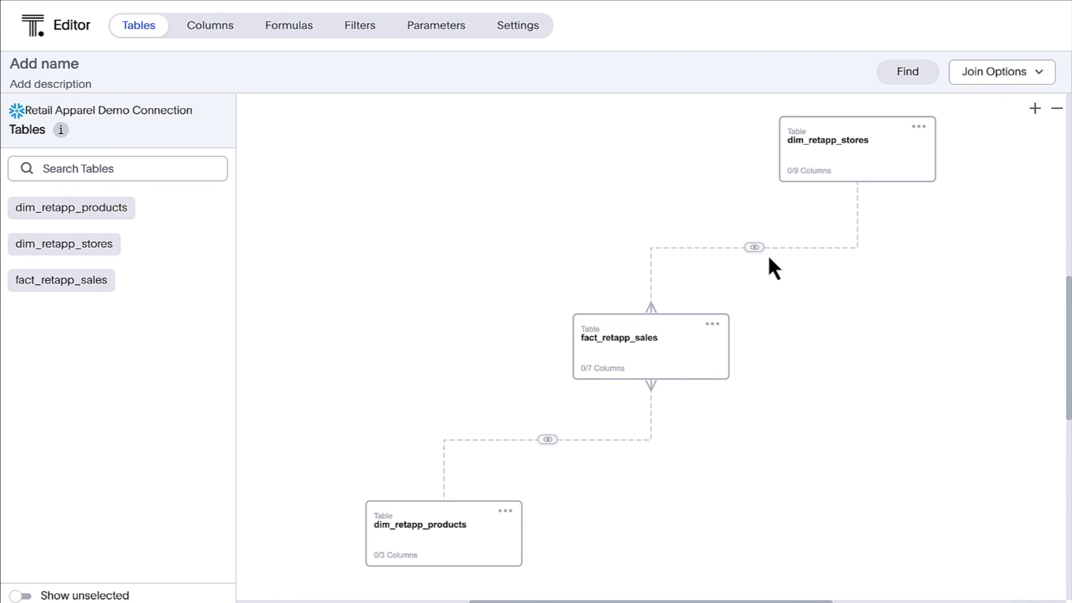
click(754, 248)
click(769, 570)
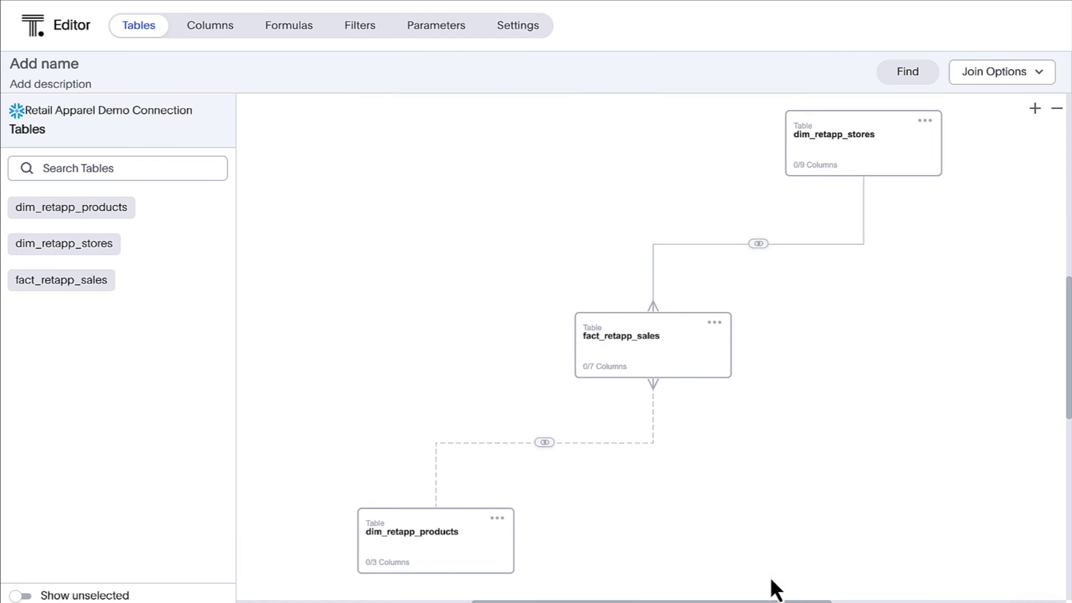
click(188, 29)
click(143, 211)
Add the store table's columns to the model.
click(90, 335)
scroll(140, 368, down, 5)
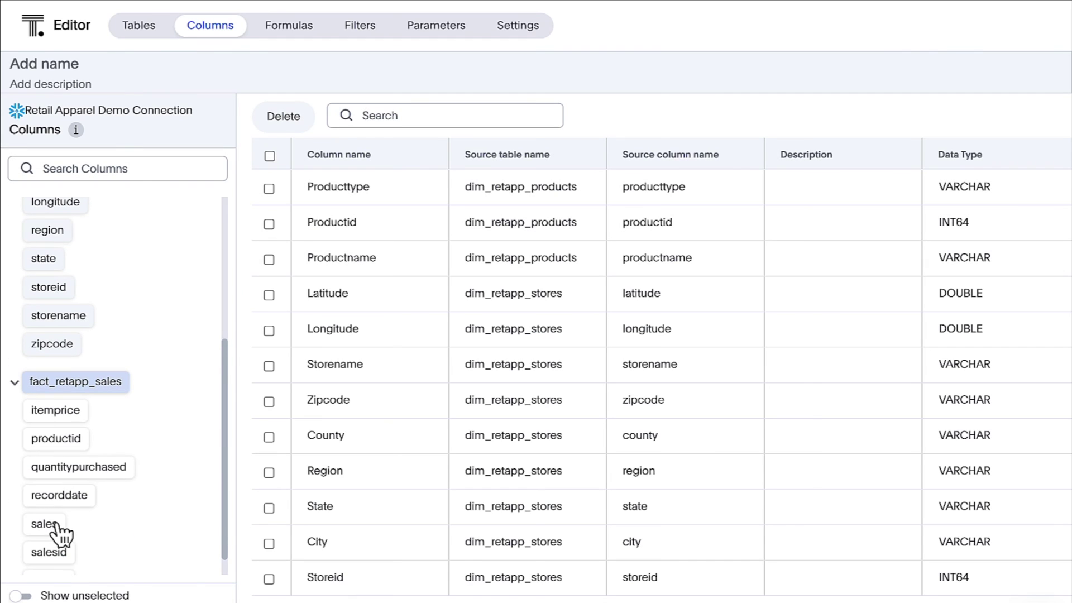
drag(63, 527, 262, 499)
Filter columns by 'id' and change Productid and Storeid to ATTRIBUTE type.
click(517, 115)
text(id)
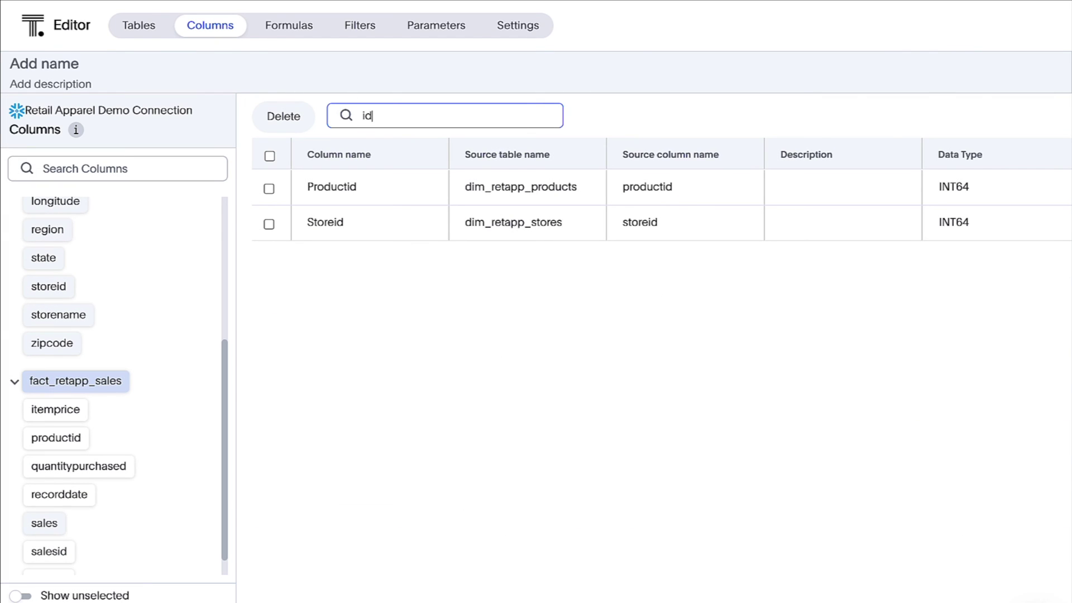
scroll(573, 193, right, 4)
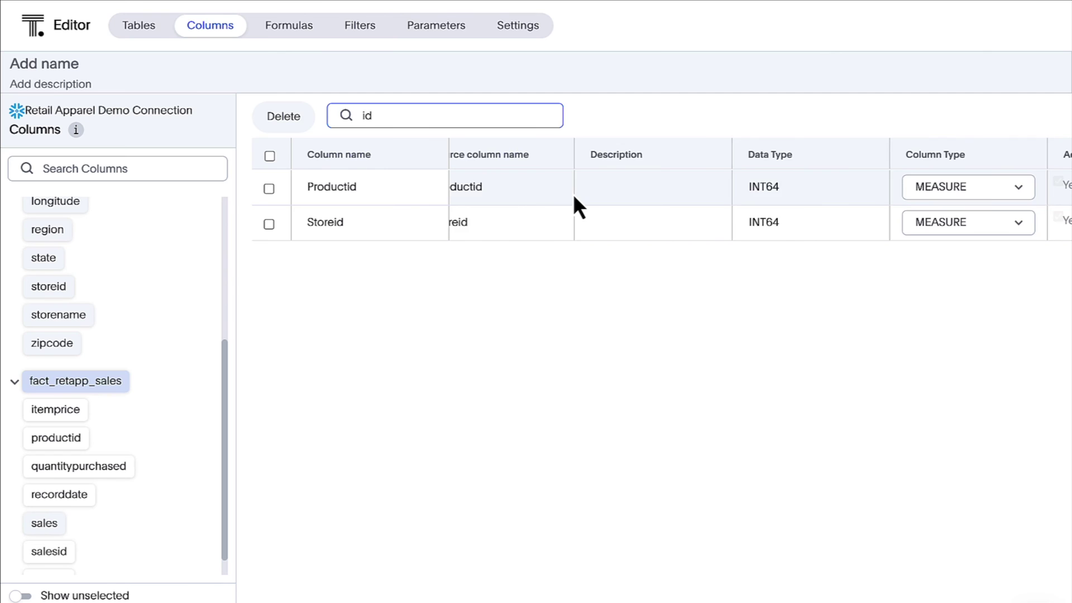
click(269, 188)
click(268, 223)
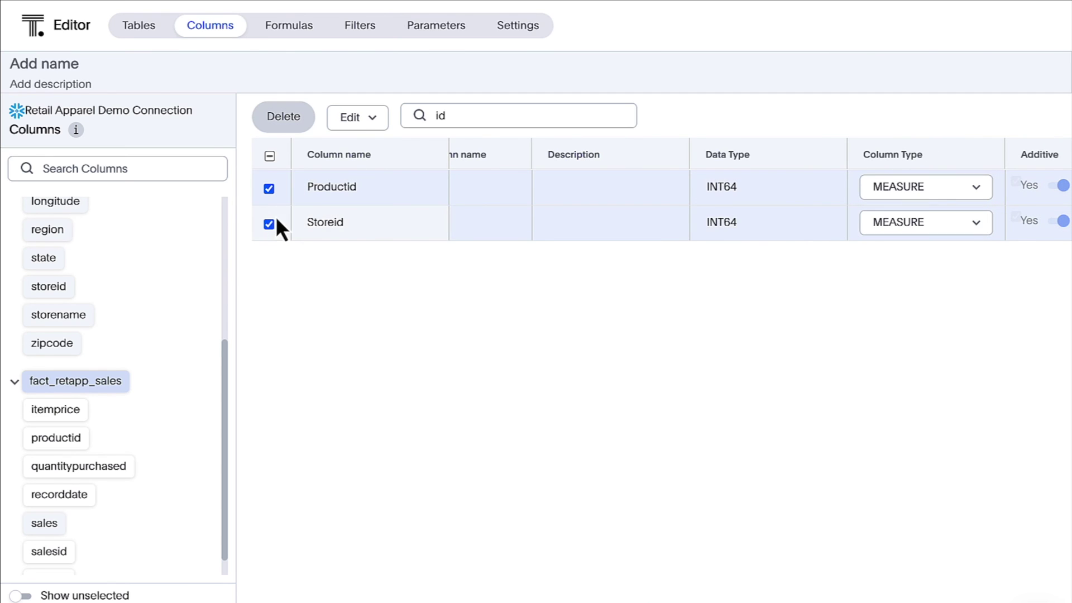
click(353, 117)
click(387, 176)
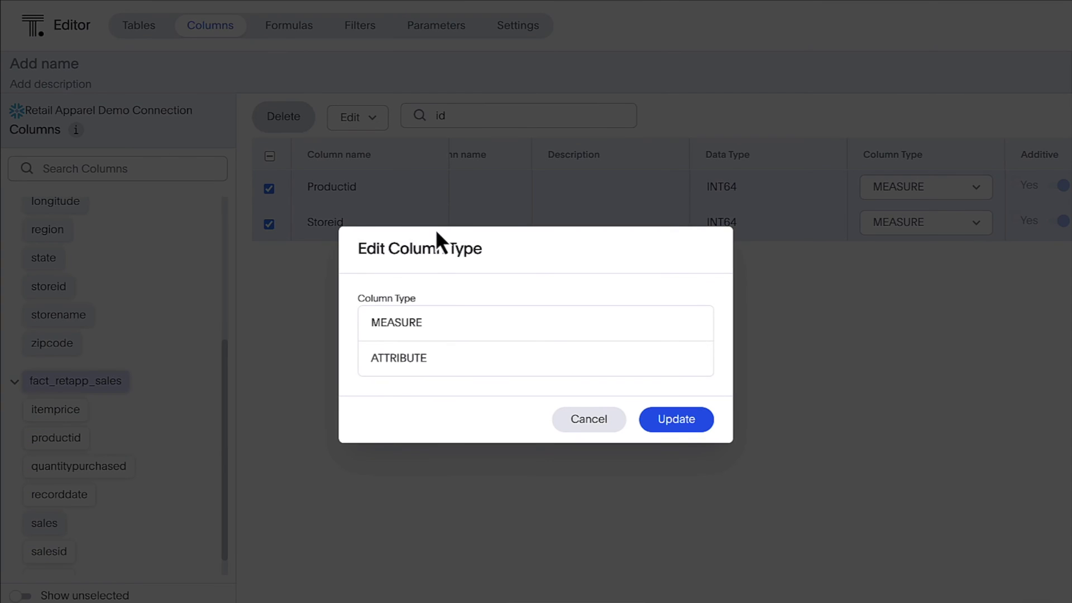
click(440, 360)
click(701, 427)
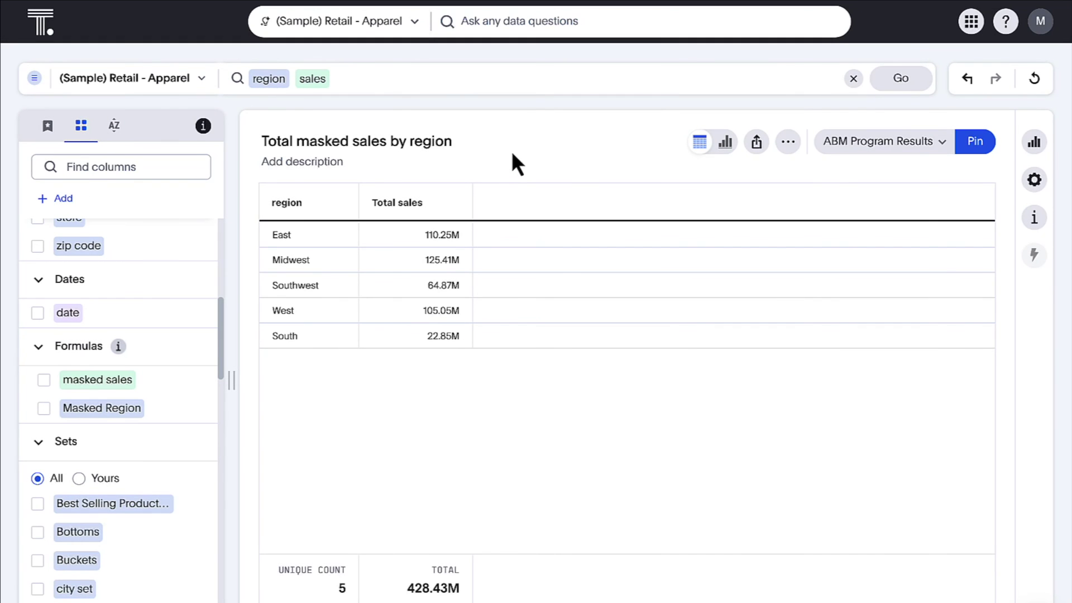
Add Masked Region and masked sales to the search.
click(508, 78)
text(masked)
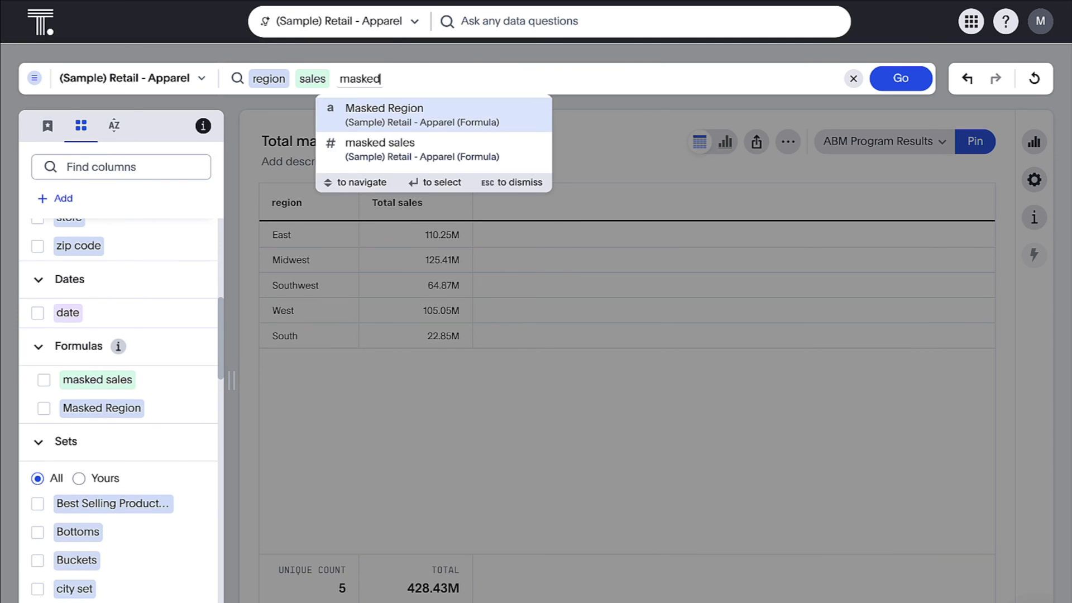
key(Return)
text(masked)
key(Return)
key(Return)
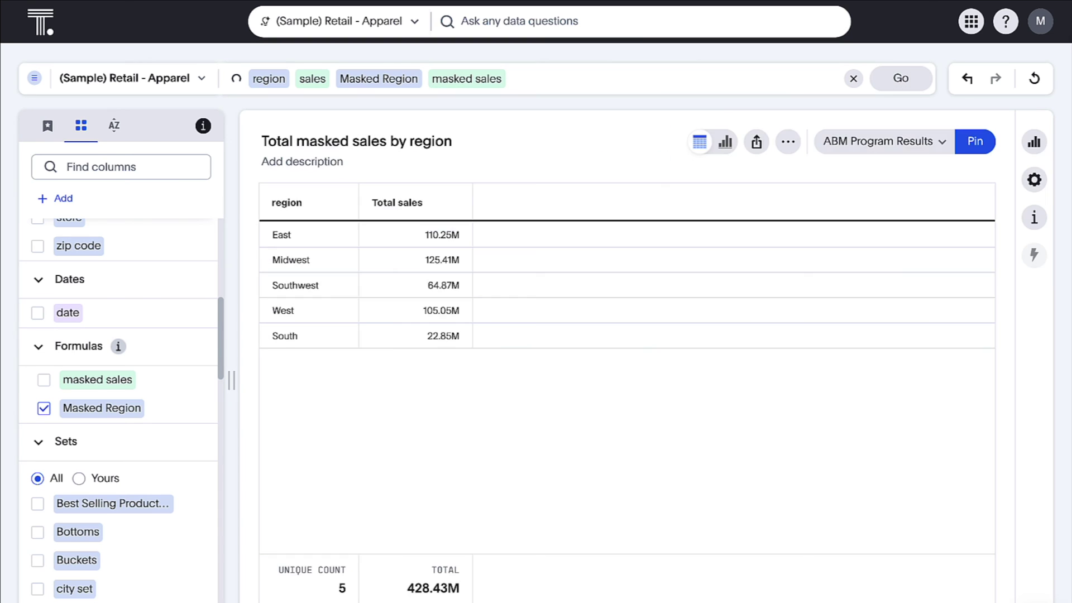
Open the masked sales formula, close it unchanged, then open Masked Region for editing.
click(195, 379)
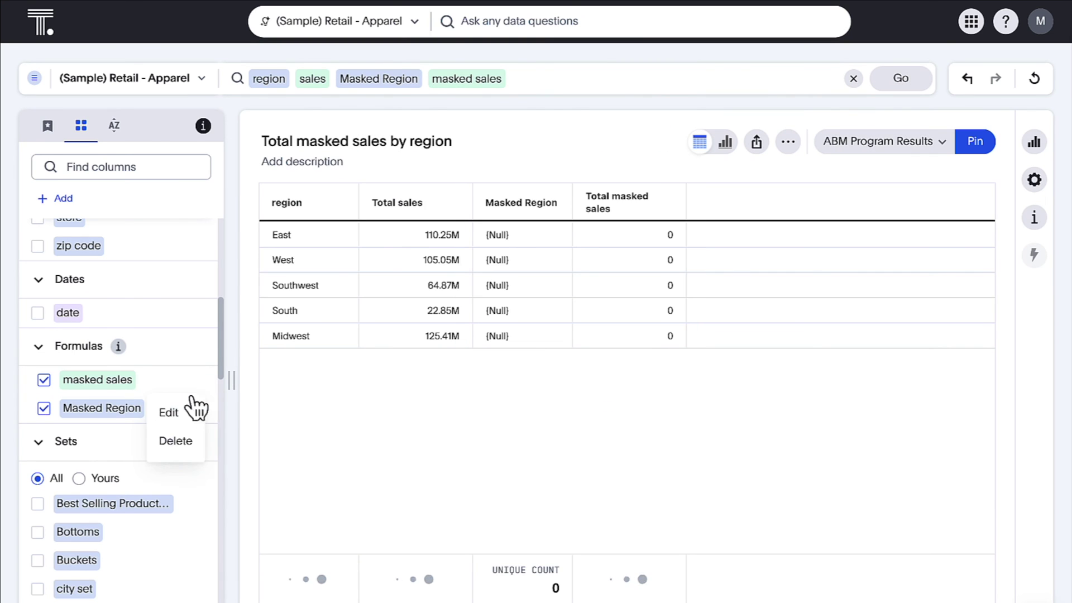
click(192, 410)
click(802, 545)
click(194, 408)
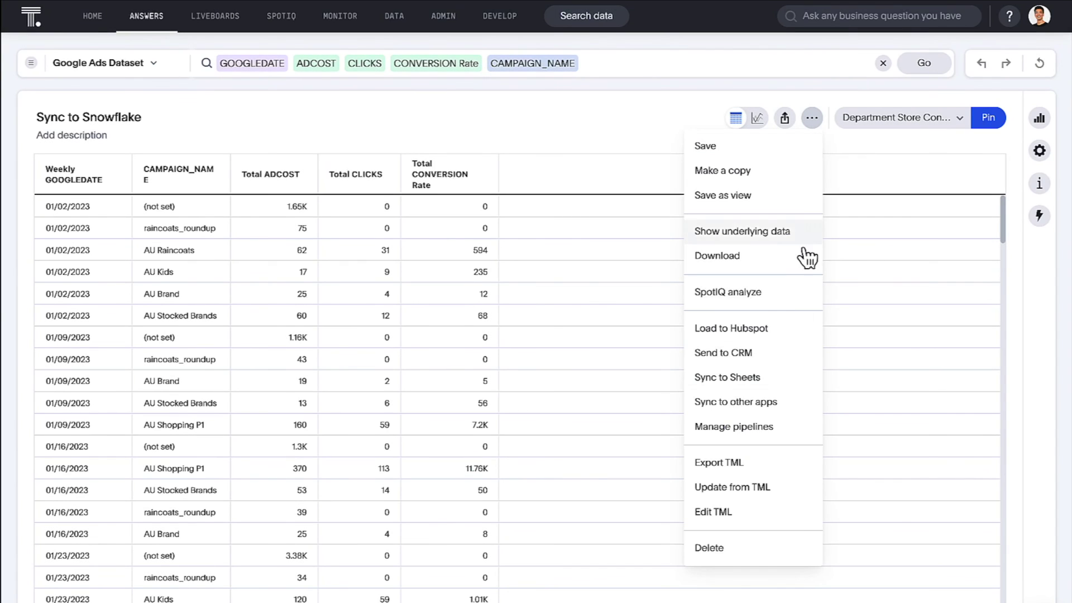
Start a BigQuery sync for the answer using Marketing Connection.
click(767, 398)
click(531, 450)
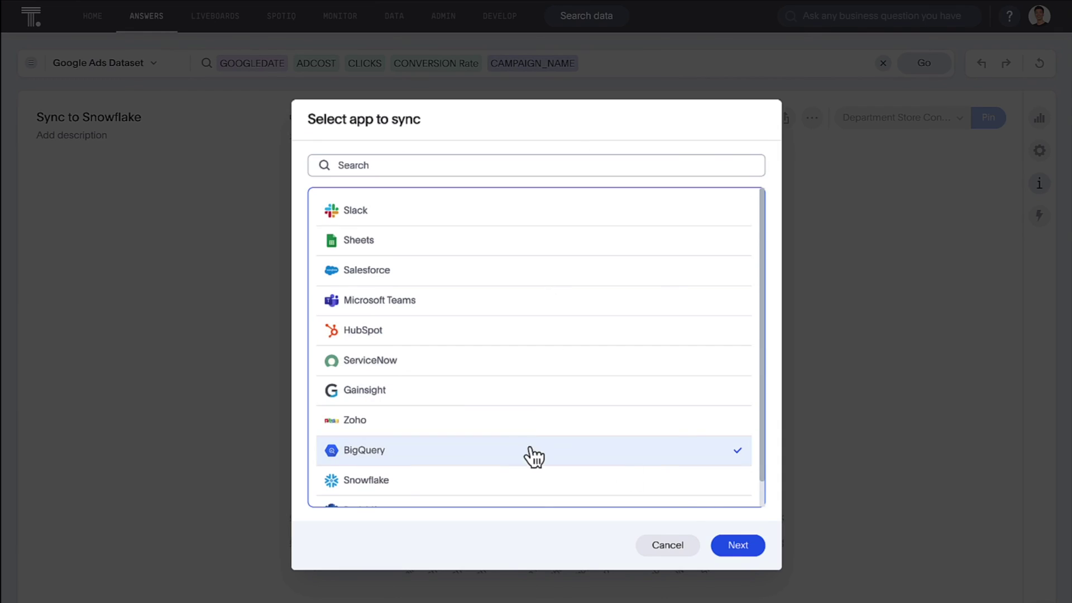
click(739, 545)
click(613, 223)
click(584, 290)
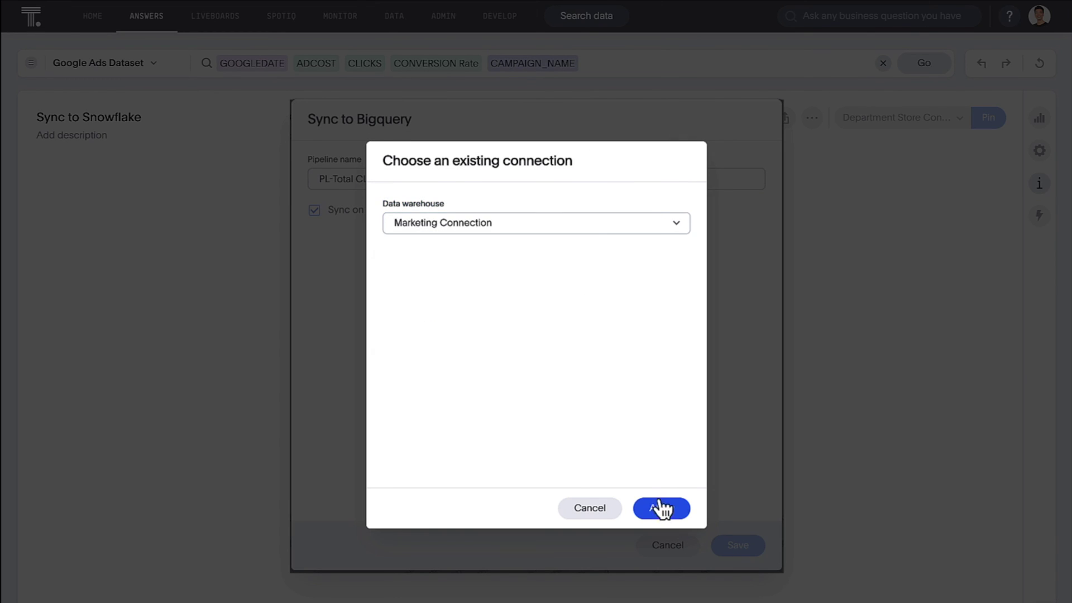
click(661, 508)
Target PMMDB.DIGITALADSMARKETING.FACT_WEB_CAMPAIGN_STATISTICS with the Insert sync operation.
click(518, 230)
click(335, 292)
click(642, 232)
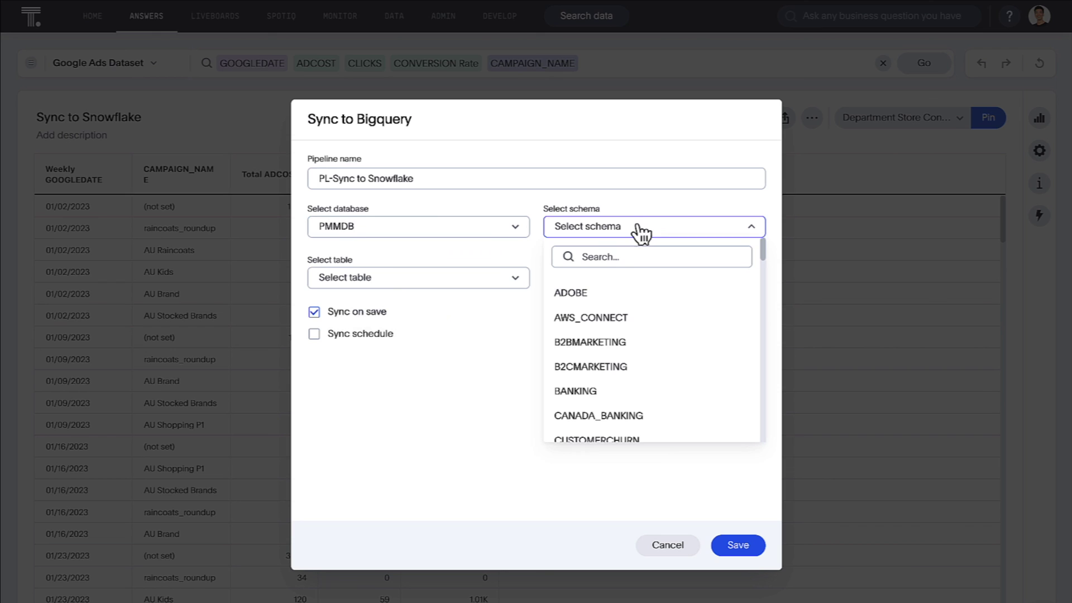
click(631, 253)
text(digital)
click(634, 292)
click(513, 279)
click(402, 442)
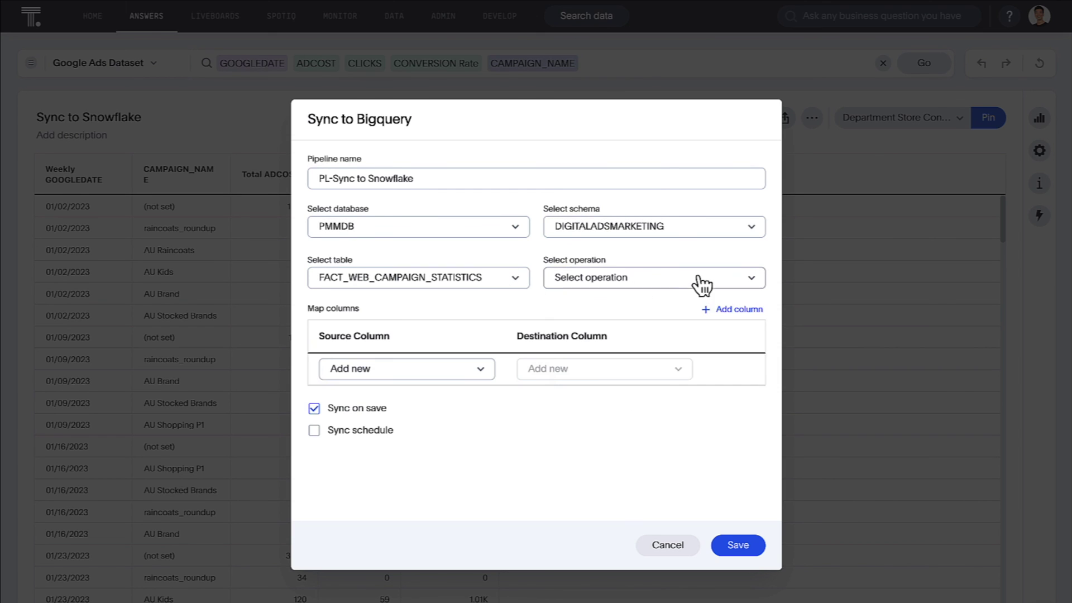
click(701, 279)
click(685, 308)
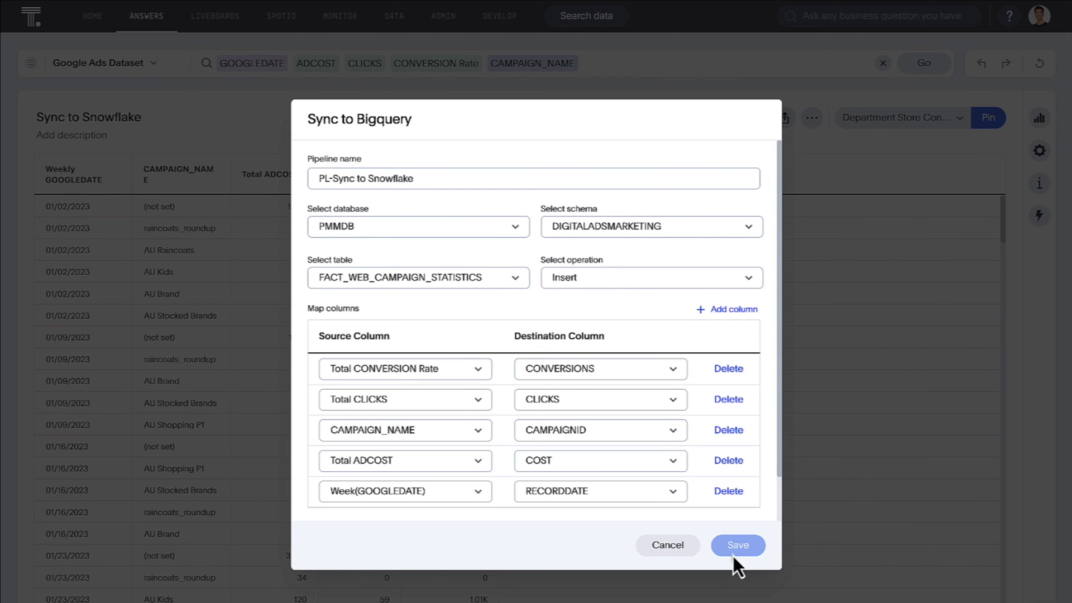